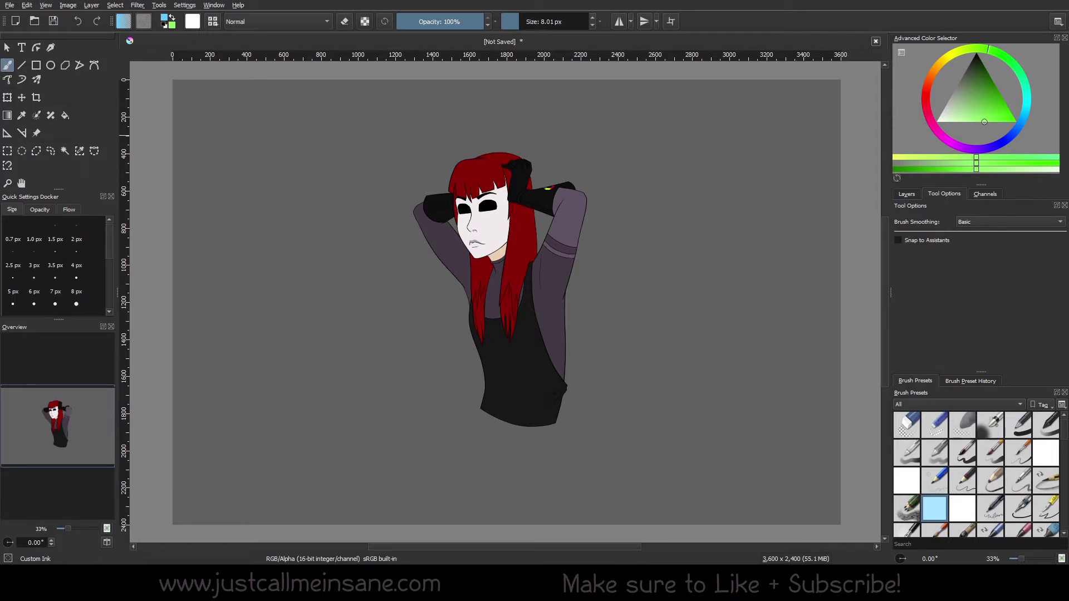
# Activate the Transform tool on the figure layer with Ctrl+T to show its handle box.
pyautogui.hotkey('ctrl', 't')
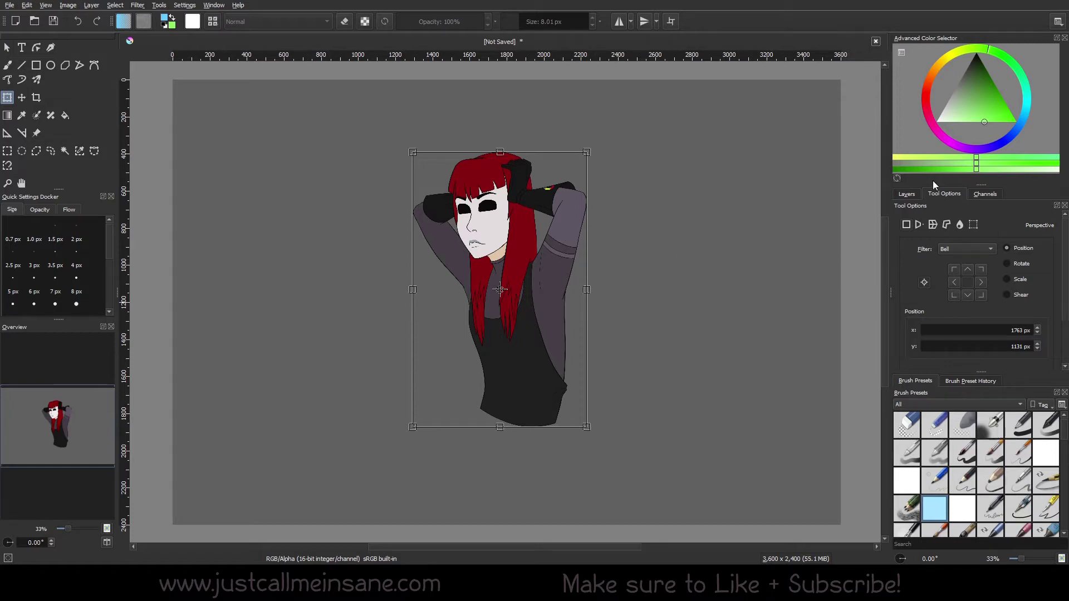
# Set the transform to Perspective mode and nudge the figure left and down to about 1695 × 1206 px.
pyautogui.click(918, 225)
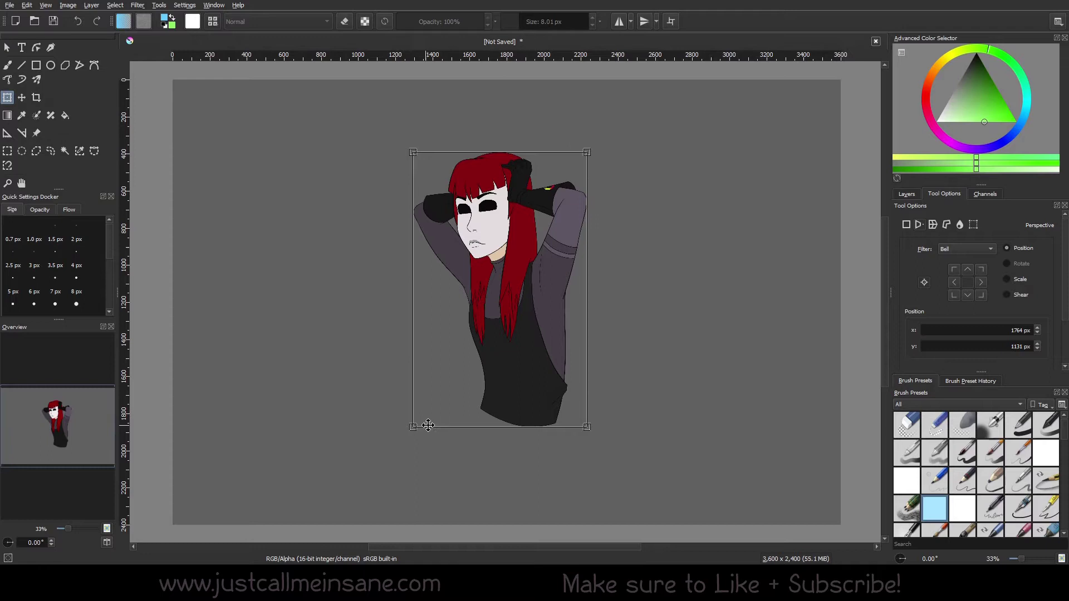
pyautogui.click(905, 225)
pyautogui.click(918, 224)
pyautogui.moveTo(528, 279); pyautogui.dragTo(479, 306)
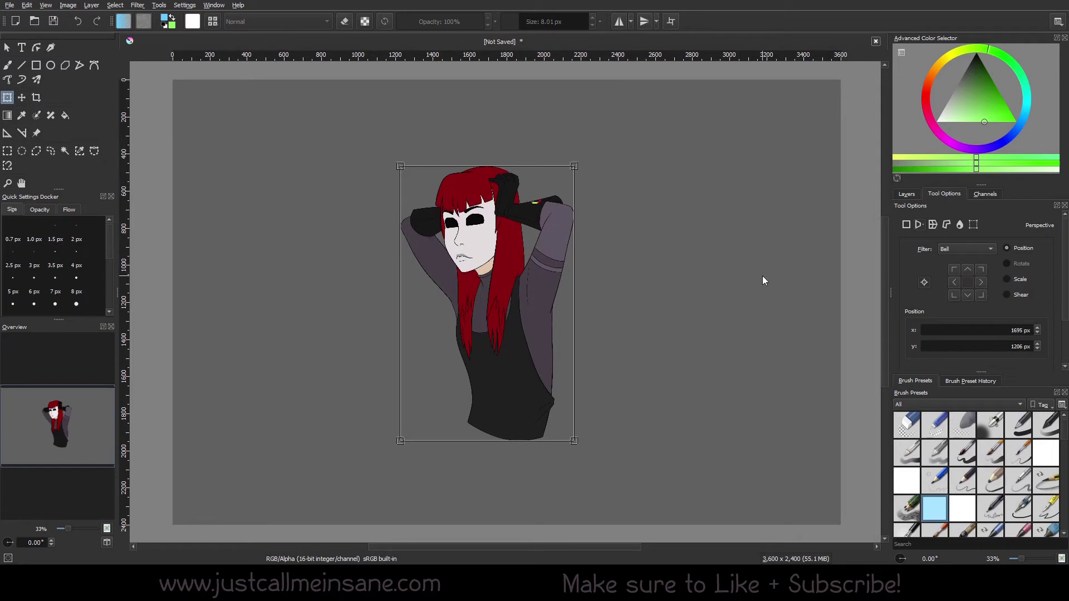
# Review the Shear, Scale and Position values, then drag the figure right to 2210 × 1209 px.
pyautogui.click(1020, 295)
pyautogui.click(1019, 279)
pyautogui.click(1020, 296)
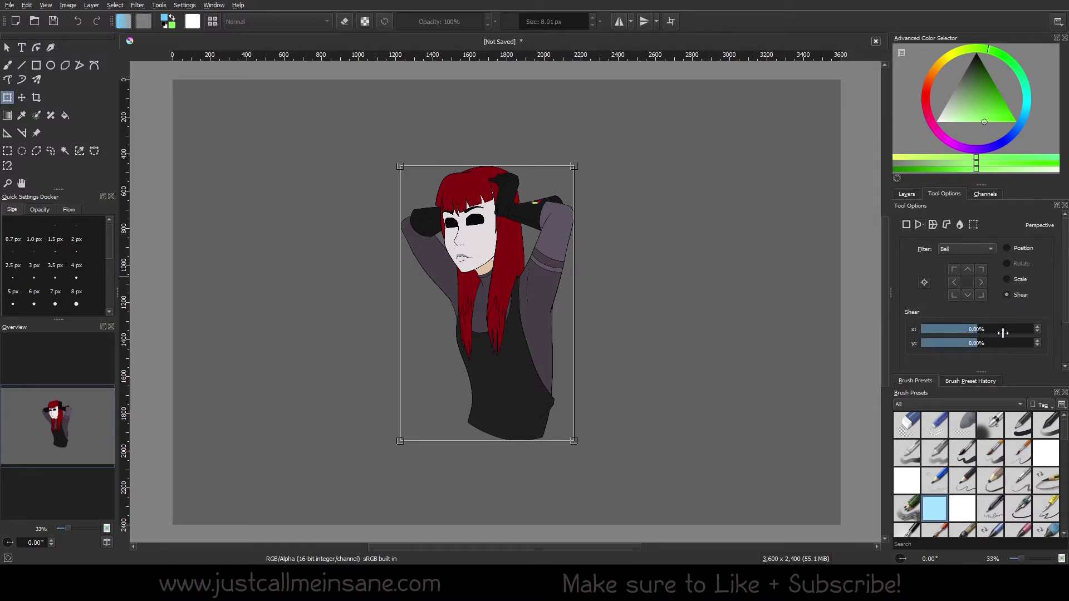
pyautogui.click(1020, 280)
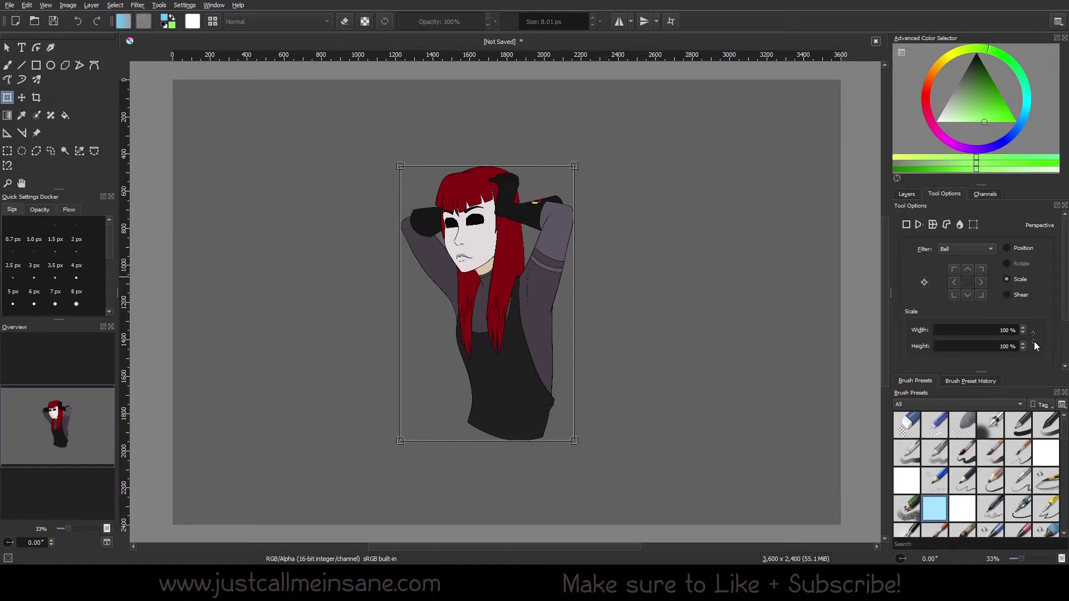
pyautogui.click(1020, 251)
pyautogui.moveTo(476, 275); pyautogui.dragTo(586, 271)
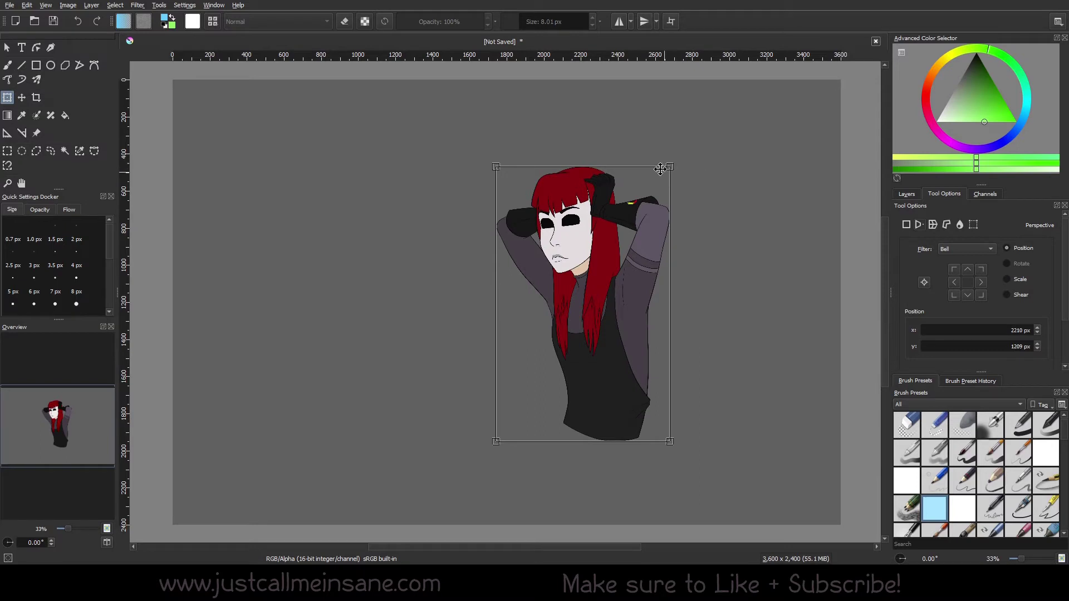
# Shrink the figure, move it left and down, skew the bottom-right corner, and apply the perspective.
pyautogui.moveTo(670, 173); pyautogui.dragTo(719, 142)
pyautogui.moveTo(615, 239); pyautogui.dragTo(572, 253)
pyautogui.moveTo(625, 471); pyautogui.dragTo(591, 368)
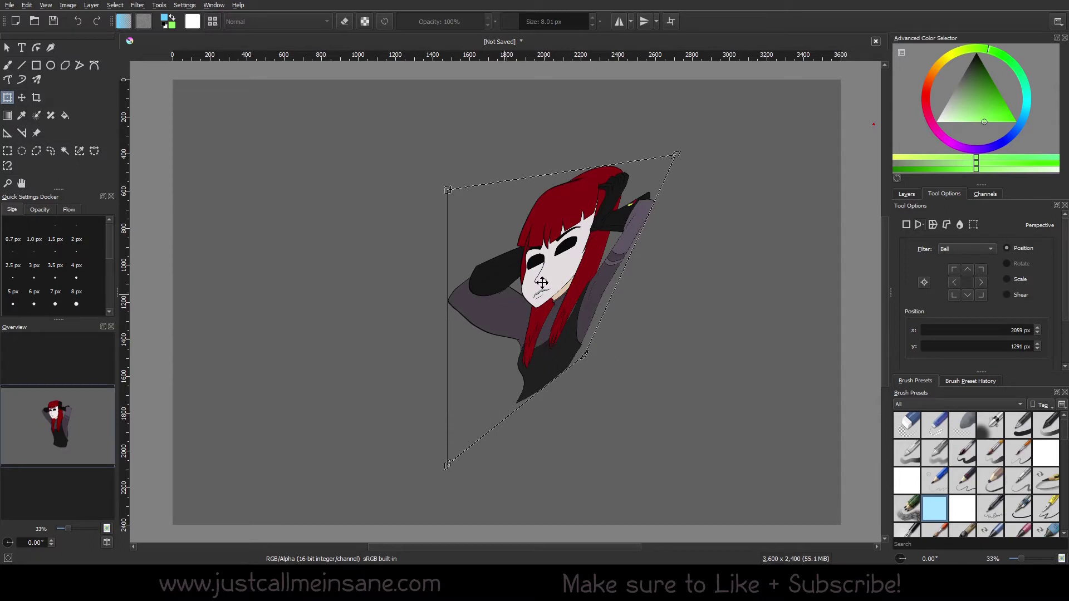
pyautogui.press('Return')
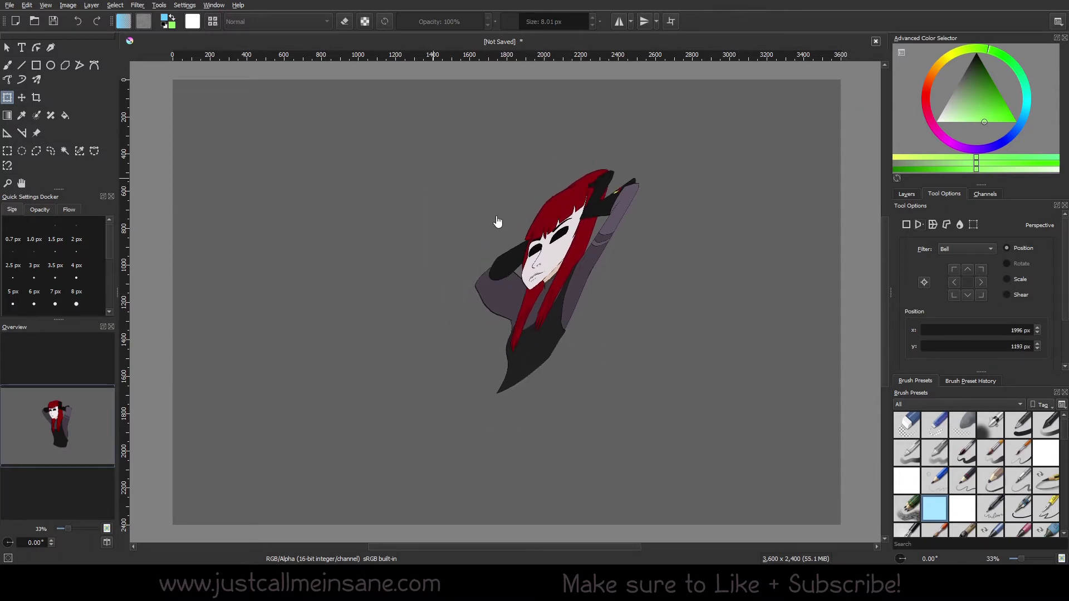
# Step back and forth through the transform history with repeated Ctrl+Z until the figure is upright.
pyautogui.hotkey('ctrl', 'z')
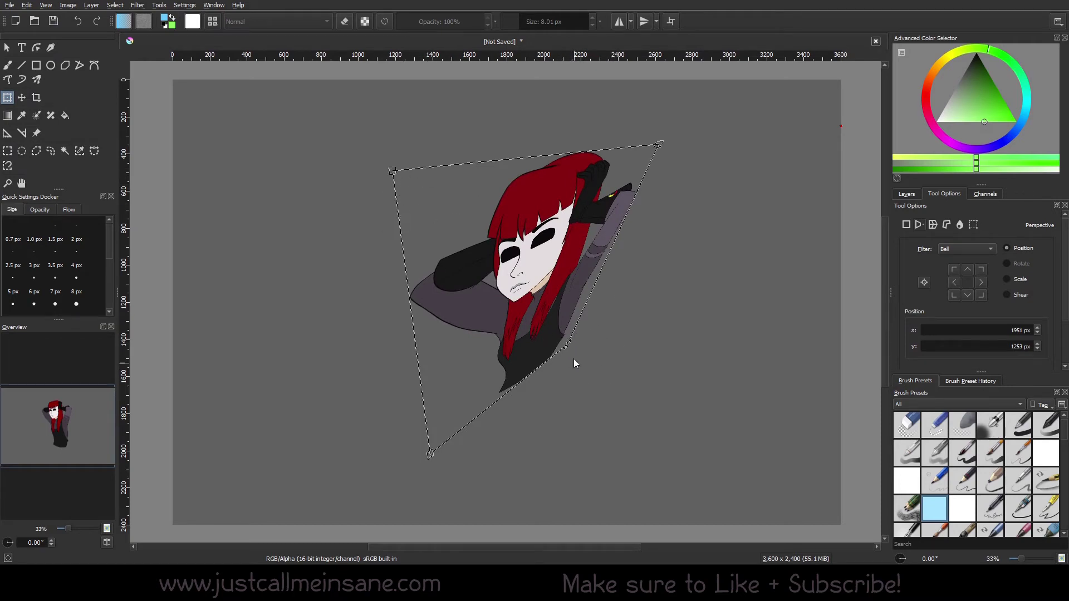
pyautogui.hotkey('ctrl', 'z')
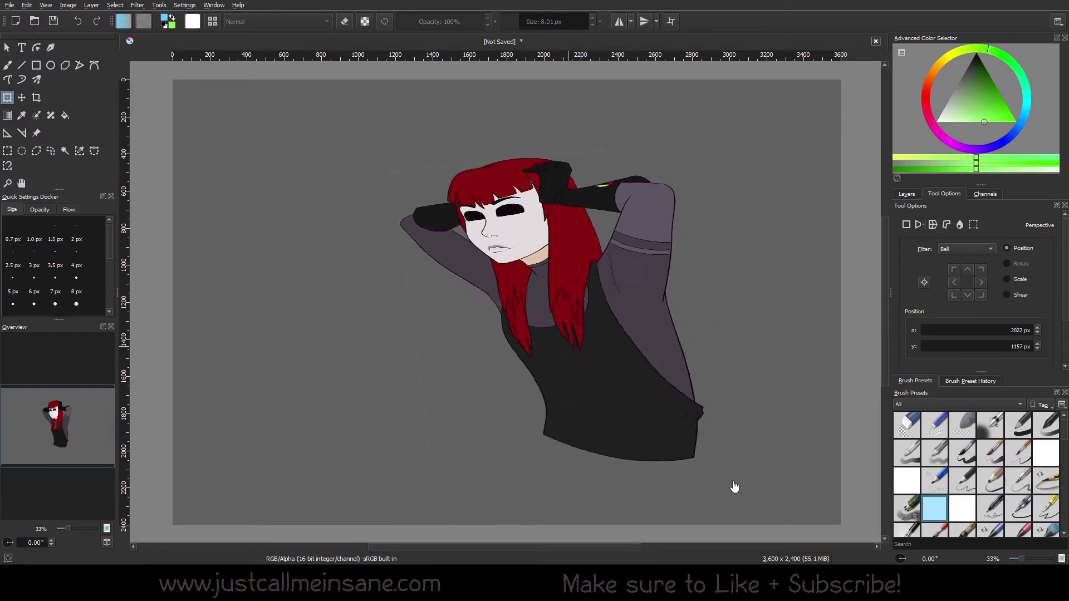
pyautogui.hotkey('ctrl', 'z')
pyautogui.hotkey('ctrl', 'z')
pyautogui.hotkey('ctrl', 'z')
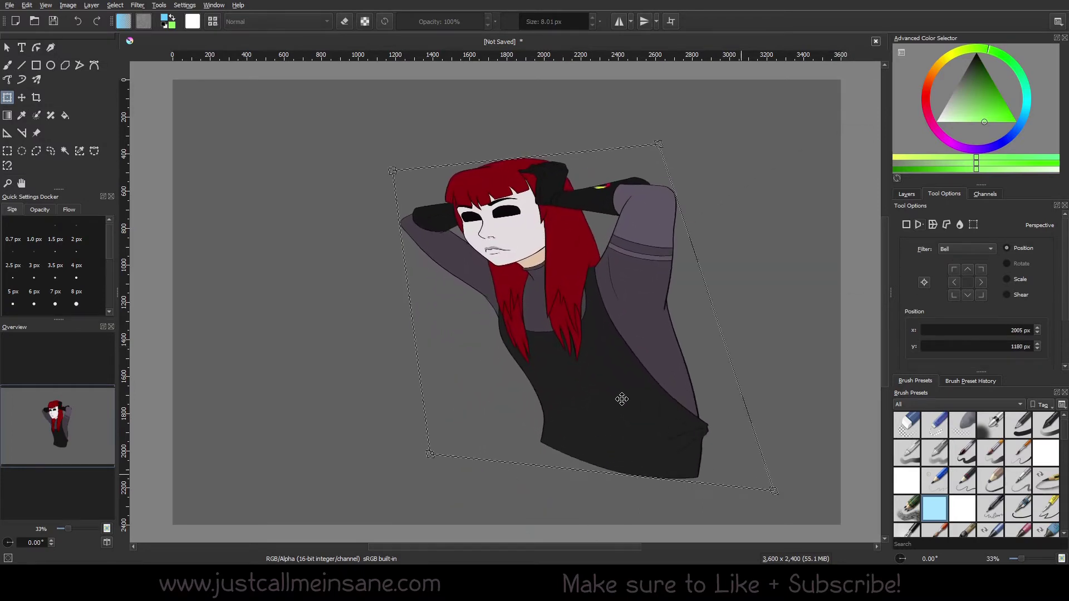
pyautogui.hotkey('ctrl', 'z')
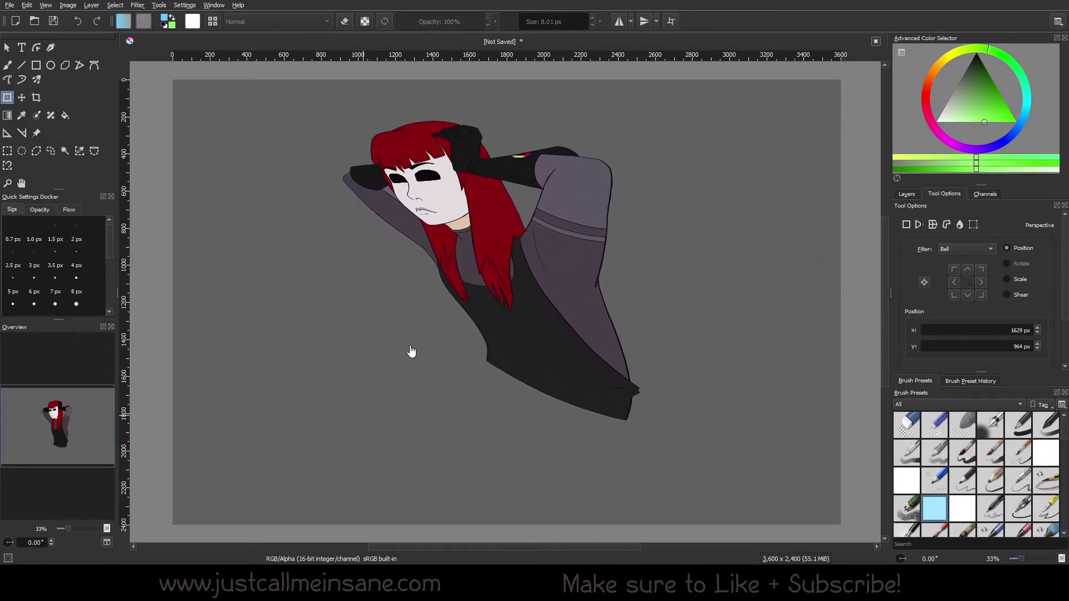
pyautogui.hotkey('ctrl', 'z')
pyautogui.hotkey('ctrl', 'z')
pyautogui.hotkey('ctrl', 'z')
pyautogui.hotkey('ctrl', 'z')
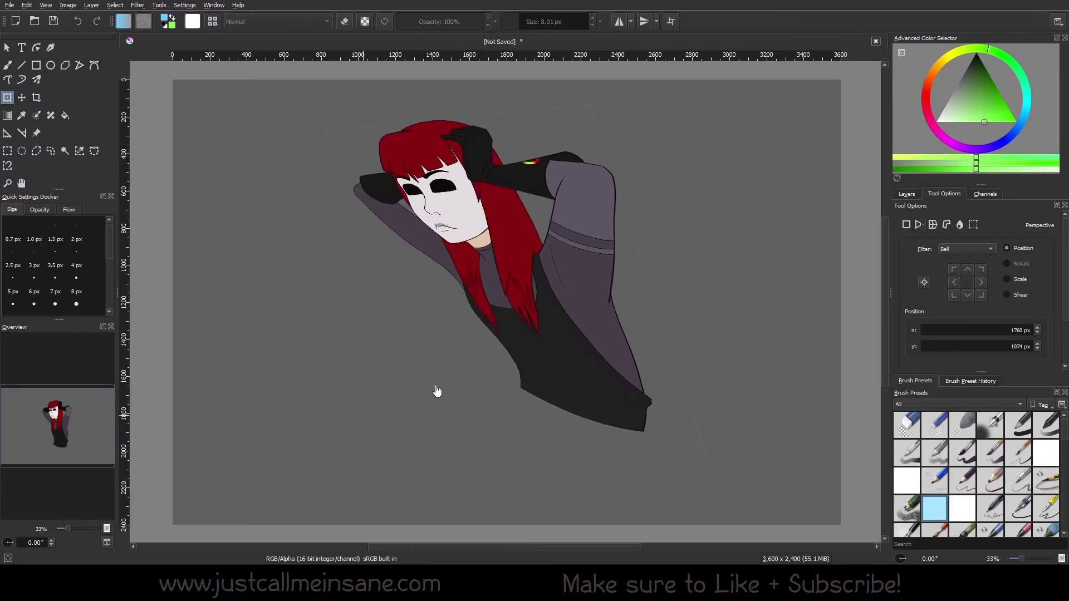
pyautogui.hotkey('ctrl', 'z')
pyautogui.hotkey('ctrl', 'z')
pyautogui.hotkey('ctrl', 'z')
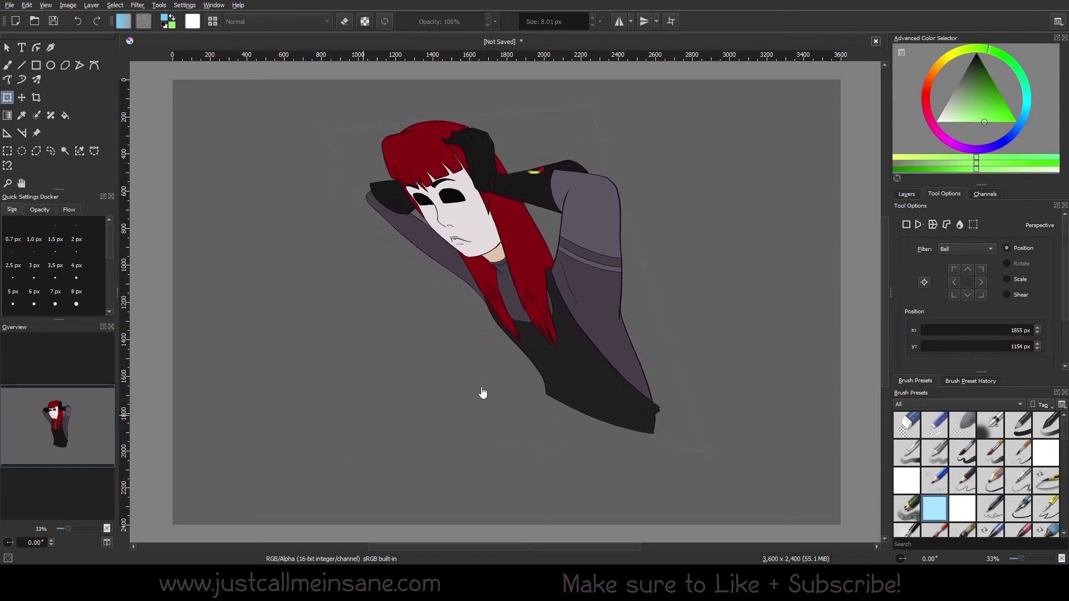
pyautogui.hotkey('ctrl', 'z')
pyautogui.hotkey('ctrl', 'z')
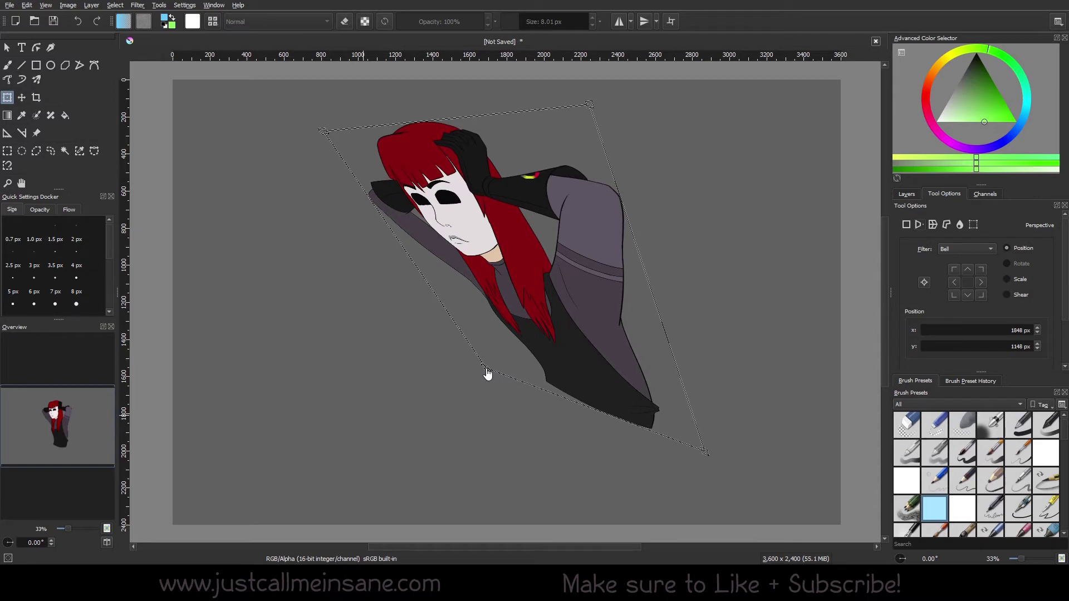
pyautogui.hotkey('ctrl', 'z')
pyautogui.hotkey('ctrl', 'z')
pyautogui.hotkey('ctrl', 'z')
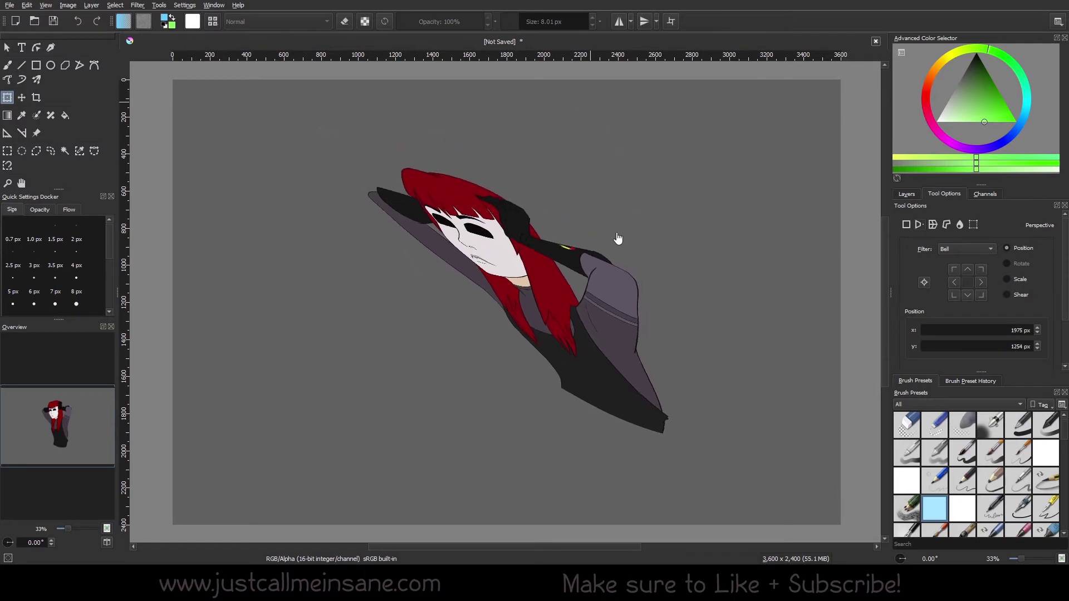
pyautogui.hotkey('ctrl', 'z')
pyautogui.hotkey('ctrl', 'z')
pyautogui.hotkey('ctrl', 'z')
pyautogui.hotkey('ctrl', 'z')
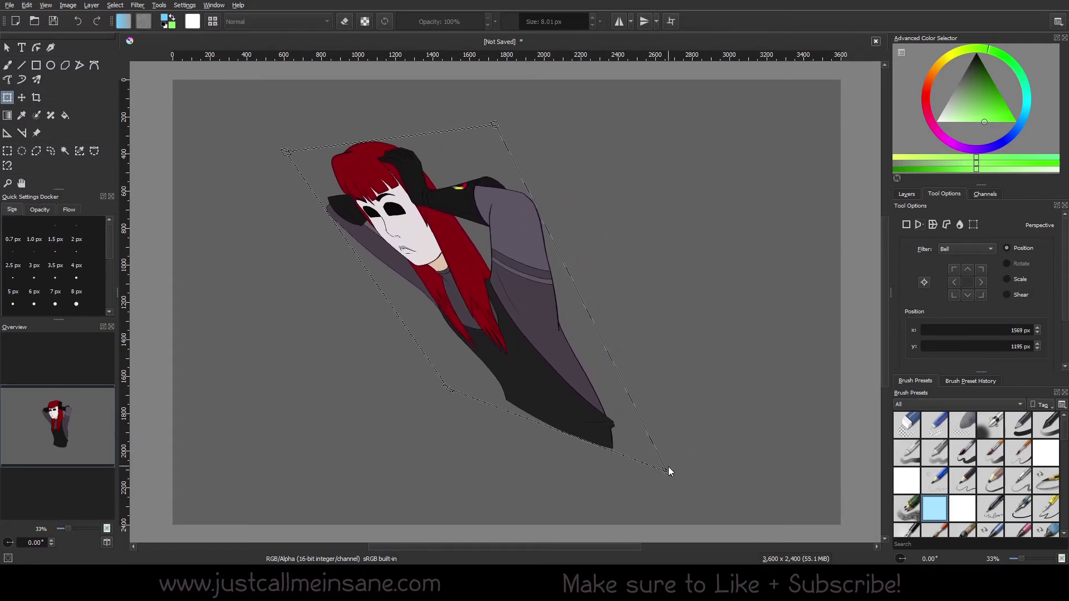
pyautogui.hotkey('ctrl', 'z')
pyautogui.hotkey('ctrl', 'z')
pyautogui.hotkey('ctrl', 'z')
pyautogui.hotkey('ctrl', 'z')
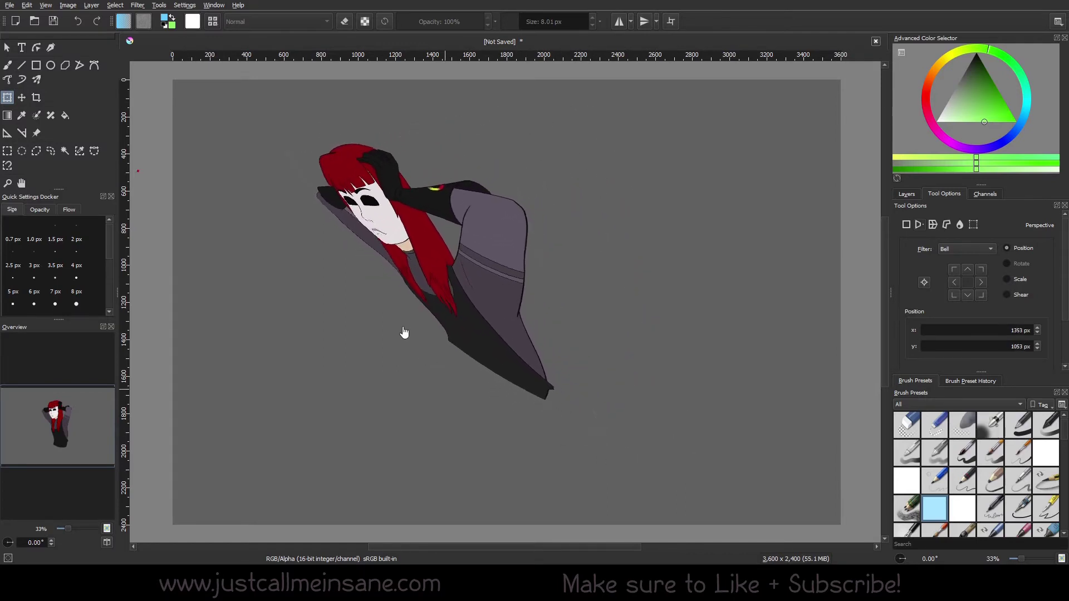
pyautogui.hotkey('ctrl', 'z')
pyautogui.hotkey('ctrl', 'z')
pyautogui.hotkey('ctrl', 'z')
pyautogui.hotkey('ctrl', 'z')
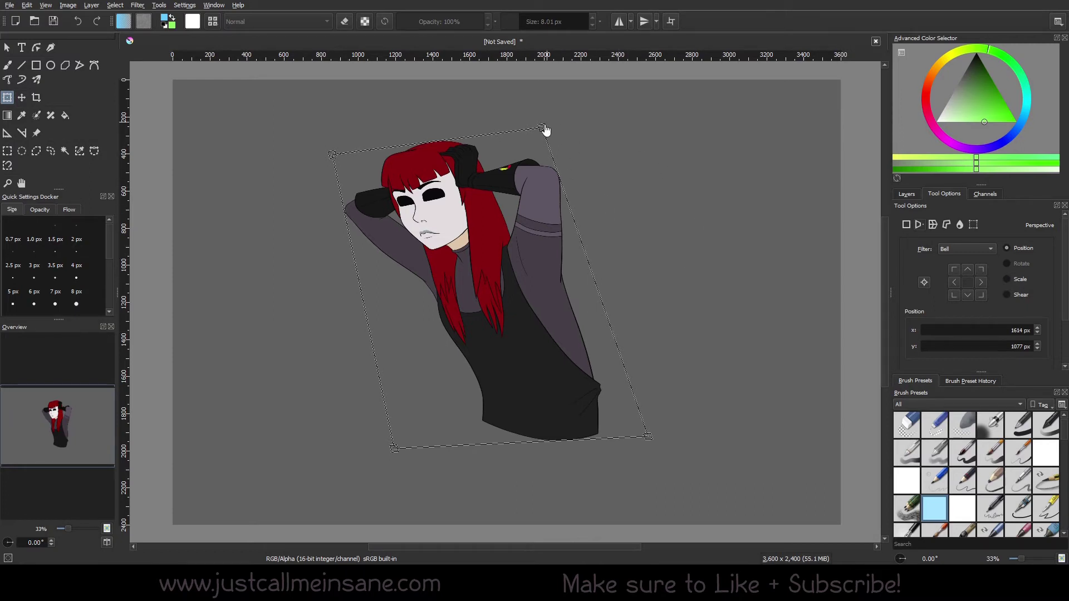
# Cancel the pending perspective transform and return to the Freehand Brush.
pyautogui.press('Escape')
pyautogui.press('b')
pyautogui.scroll(-2, 623, 293)
# Start a new Perspective-mode transform on the figure and reposition it slightly right.
pyautogui.moveTo(623, 293); pyautogui.dragTo(554, 300)
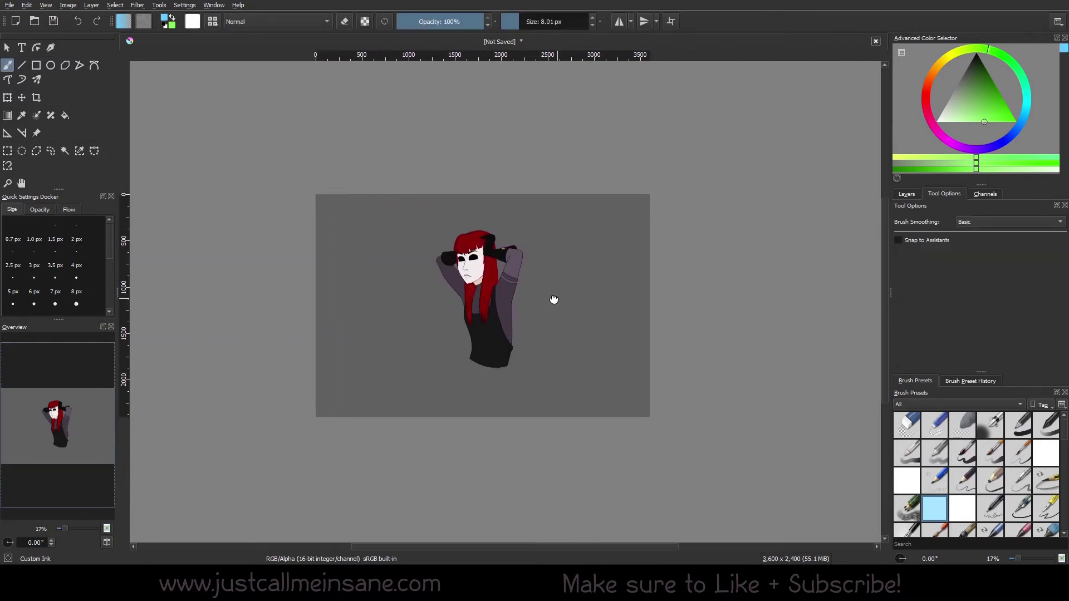
pyautogui.hotkey('ctrl', 't')
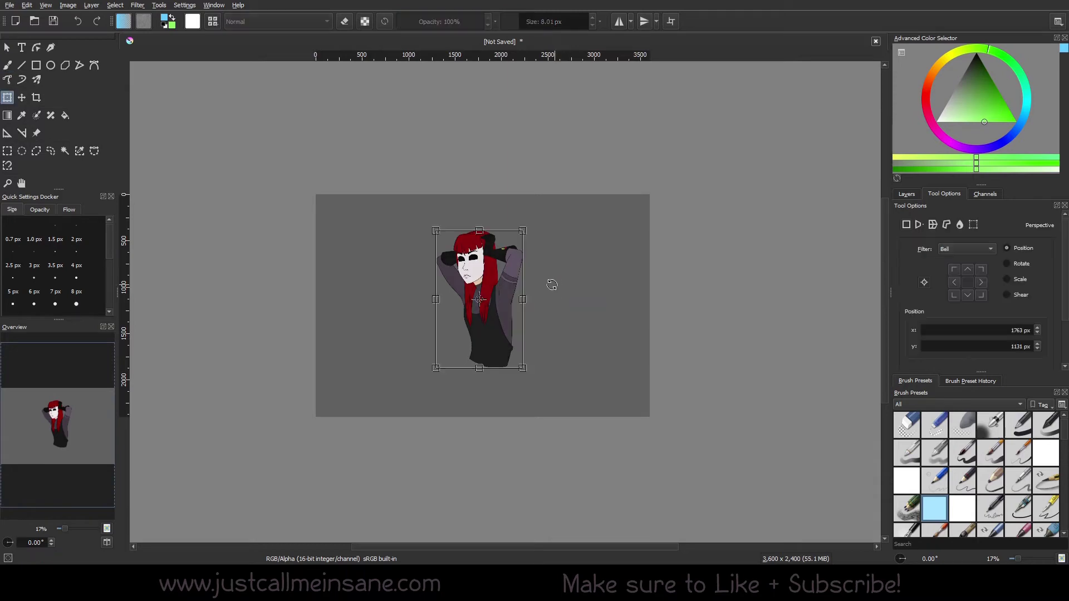
pyautogui.moveTo(471, 341); pyautogui.dragTo(499, 356)
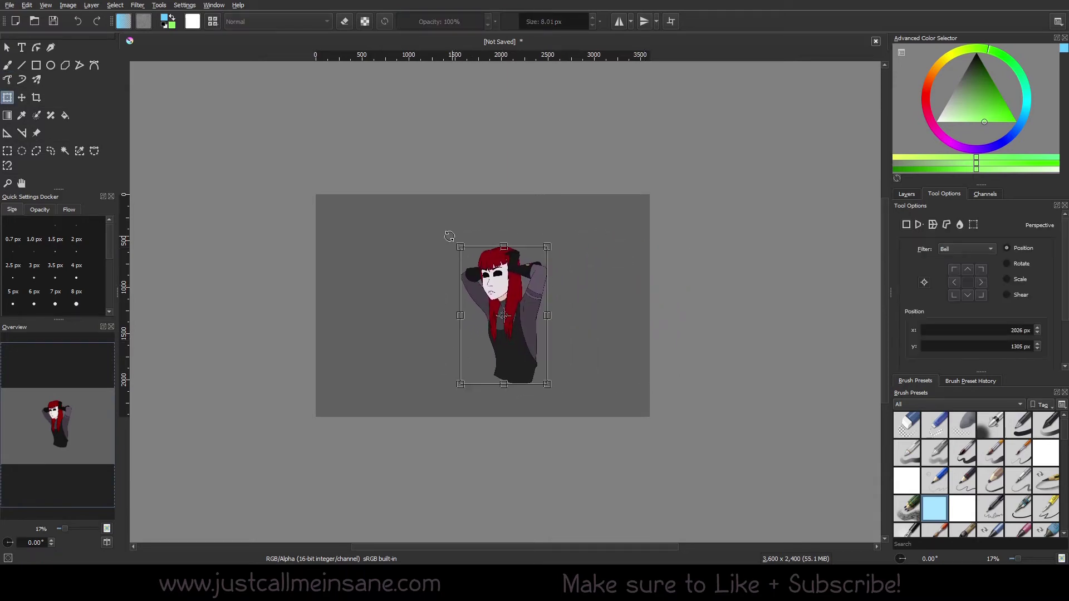
pyautogui.click(918, 224)
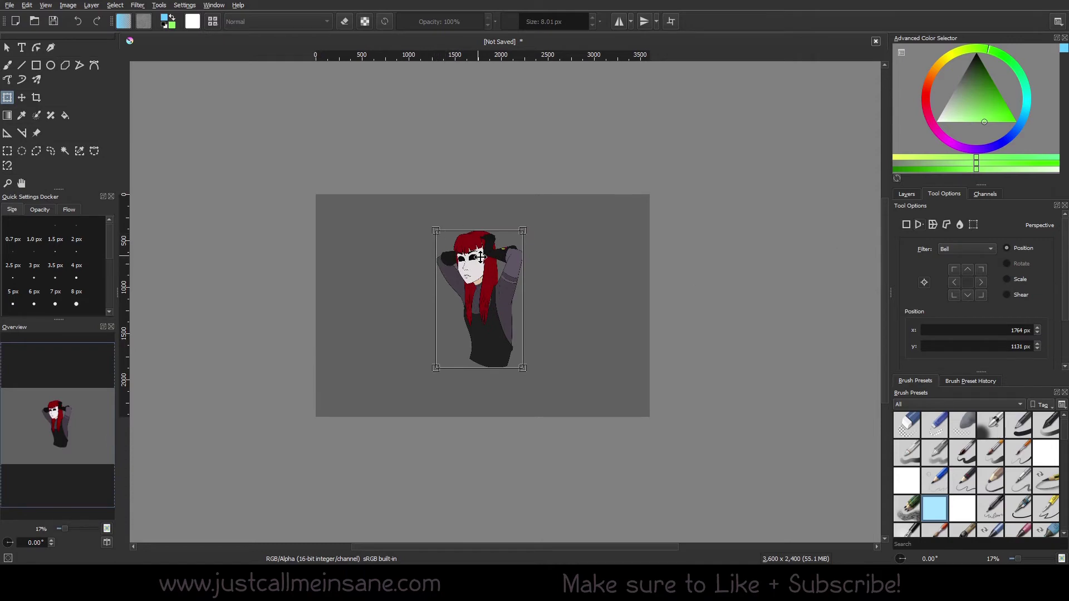
pyautogui.moveTo(481, 257); pyautogui.dragTo(439, 287)
pyautogui.scroll(-3, 453, 322)
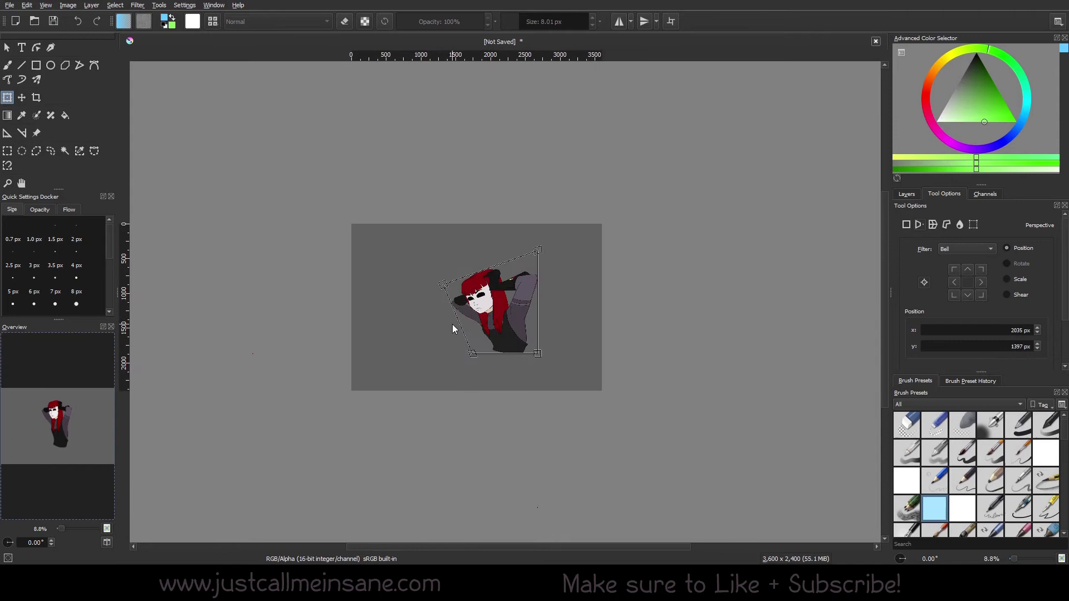
pyautogui.moveTo(453, 325); pyautogui.dragTo(514, 318)
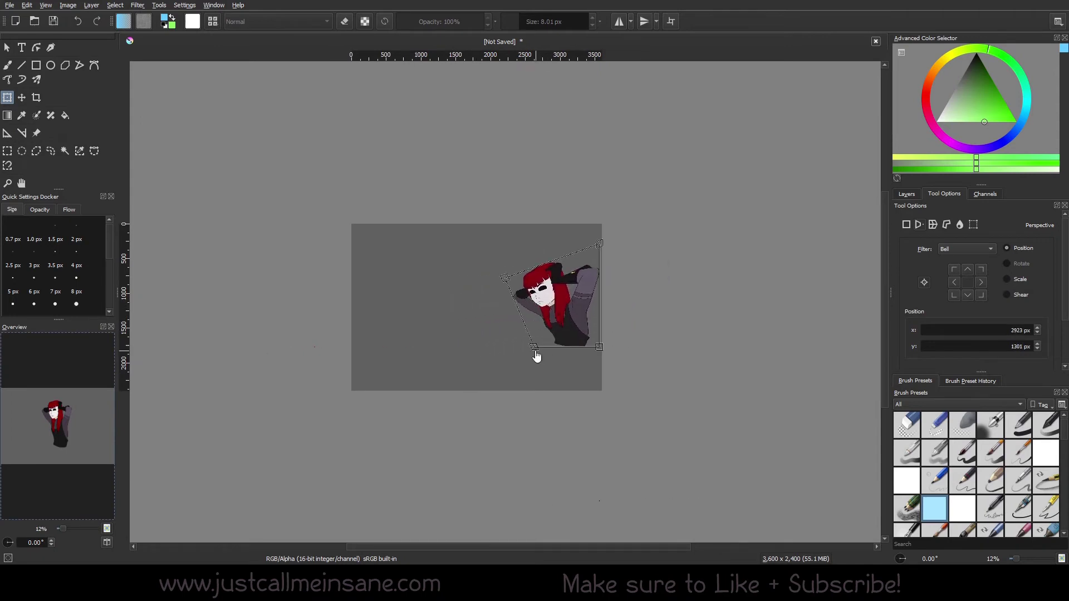
# Drag the corner handles to skew the figure sideways, pulling the head toward the left.
pyautogui.moveTo(536, 356); pyautogui.dragTo(492, 355)
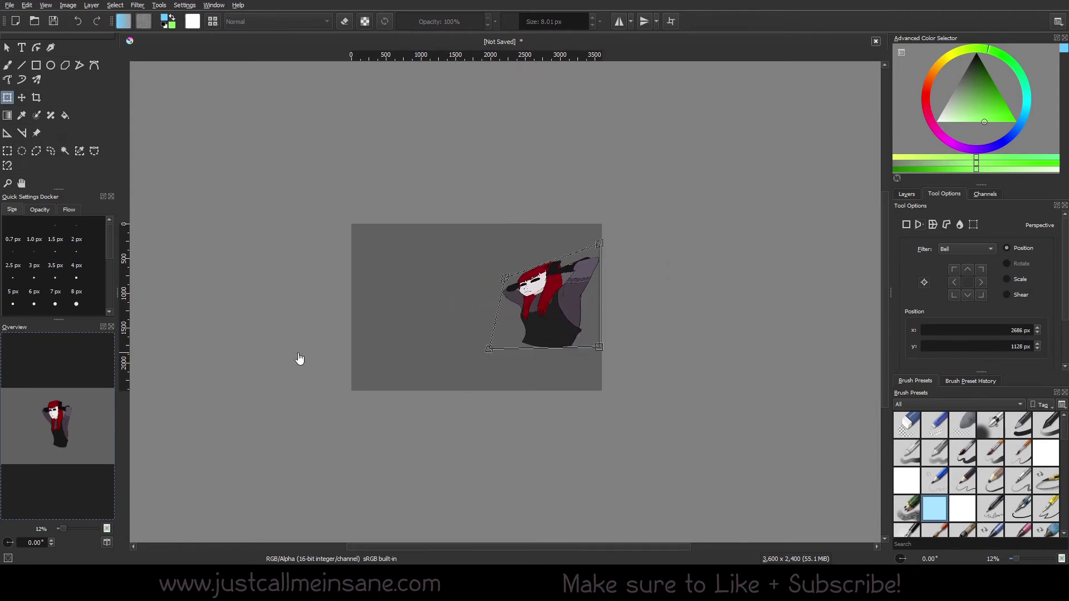
pyautogui.moveTo(299, 360); pyautogui.dragTo(457, 289)
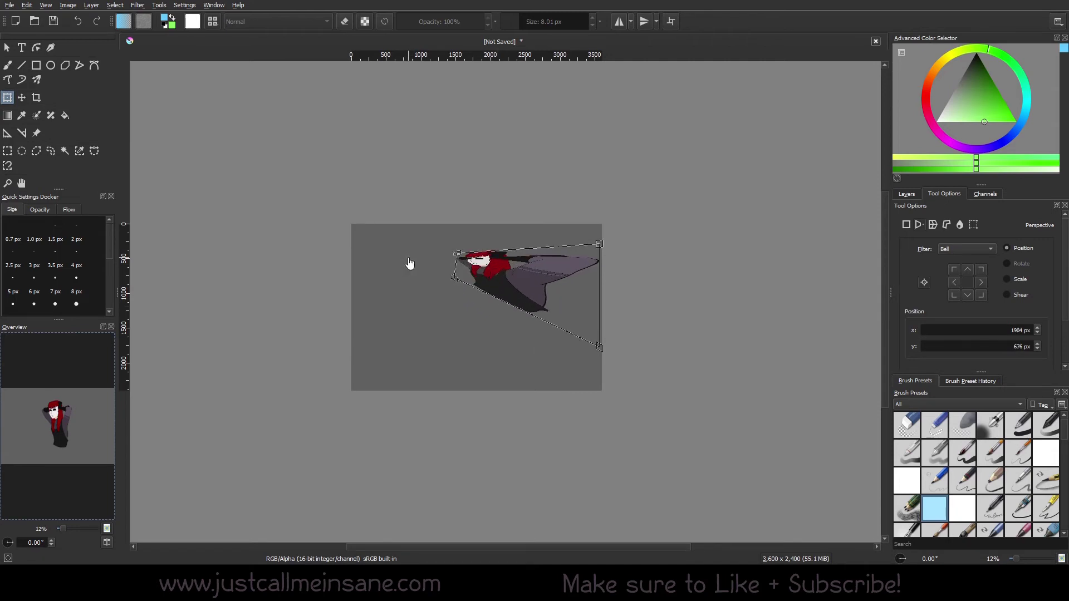
pyautogui.moveTo(410, 263); pyautogui.dragTo(389, 287)
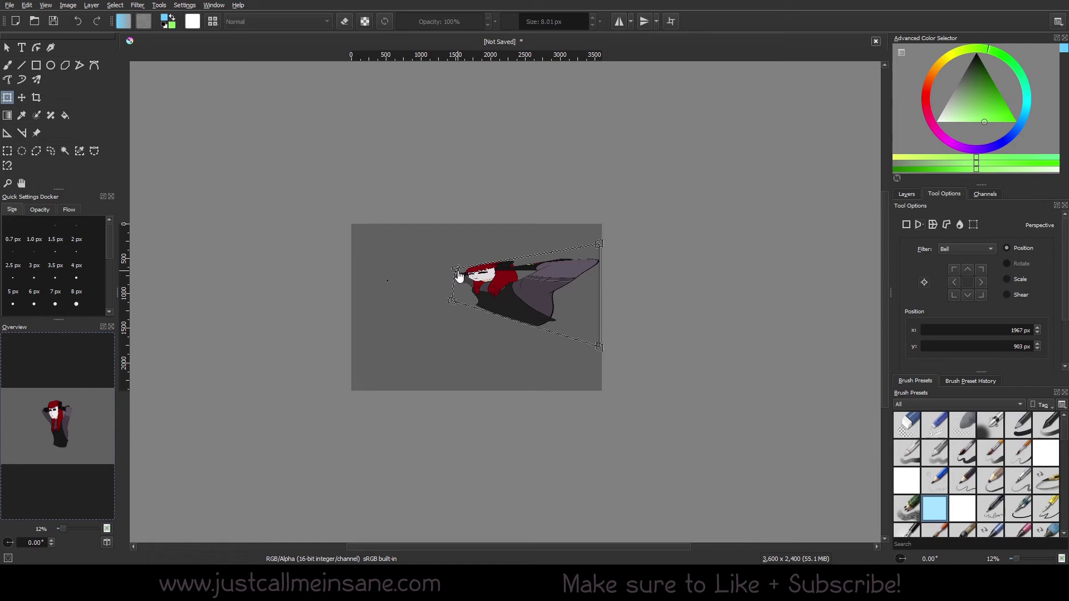
pyautogui.moveTo(389, 288); pyautogui.dragTo(176, 304)
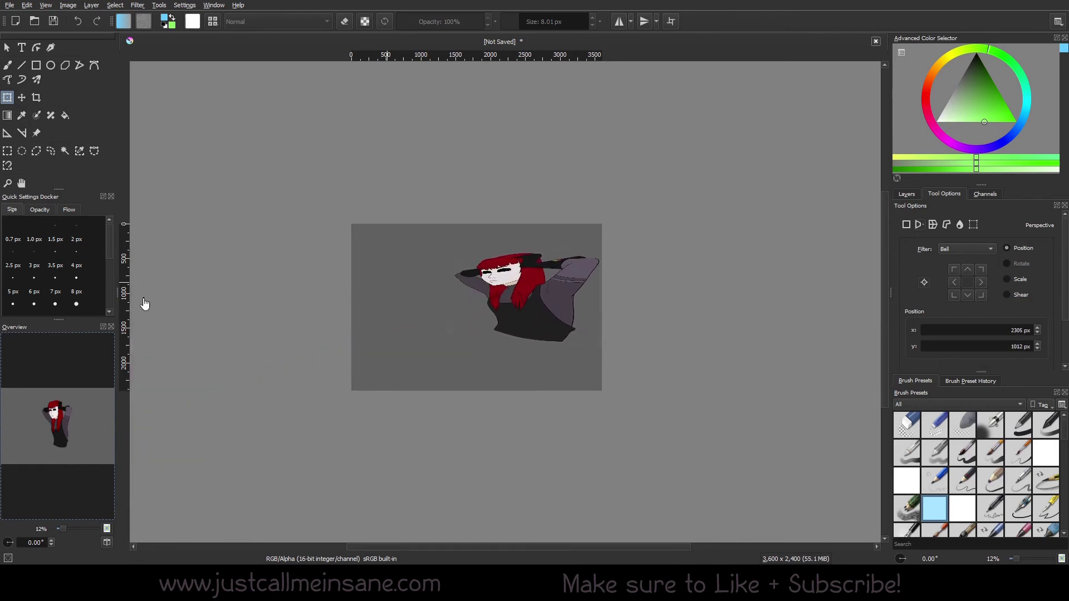
pyautogui.moveTo(143, 303); pyautogui.dragTo(313, 324)
# Raise the top-left and lower the bottom-left corners to stand the figure upright, then apply and switch to the brush.
pyautogui.scroll(2, 432, 306)
pyautogui.scroll(2, 406, 315)
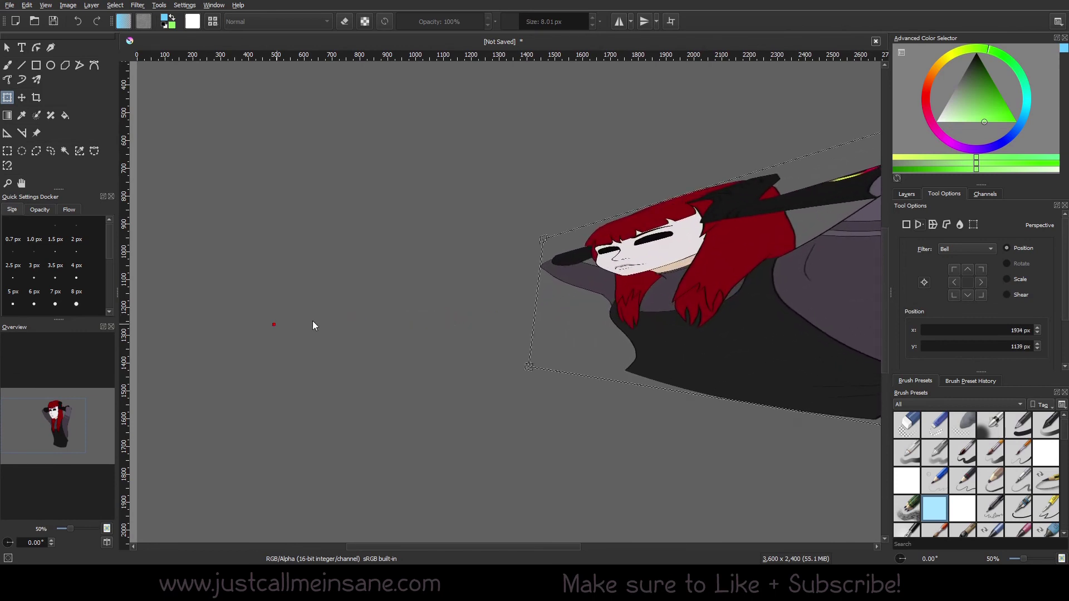
pyautogui.scroll(-3, 382, 312)
pyautogui.moveTo(439, 294); pyautogui.dragTo(426, 225)
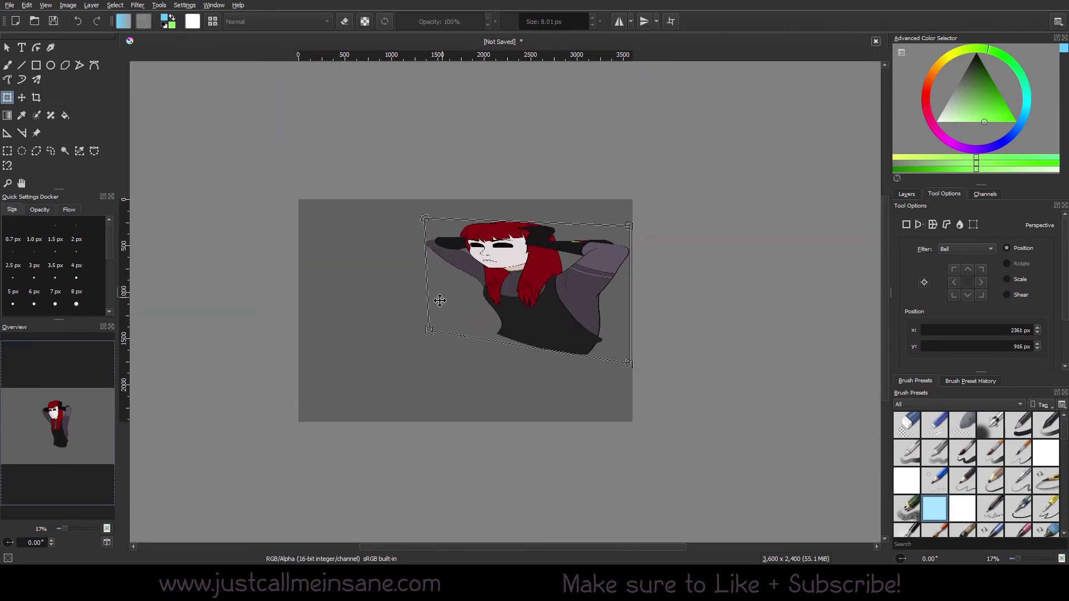
pyautogui.moveTo(429, 334); pyautogui.dragTo(429, 363)
pyautogui.press('Return')
pyautogui.press('b')
pyautogui.scroll(1, 313, 293)
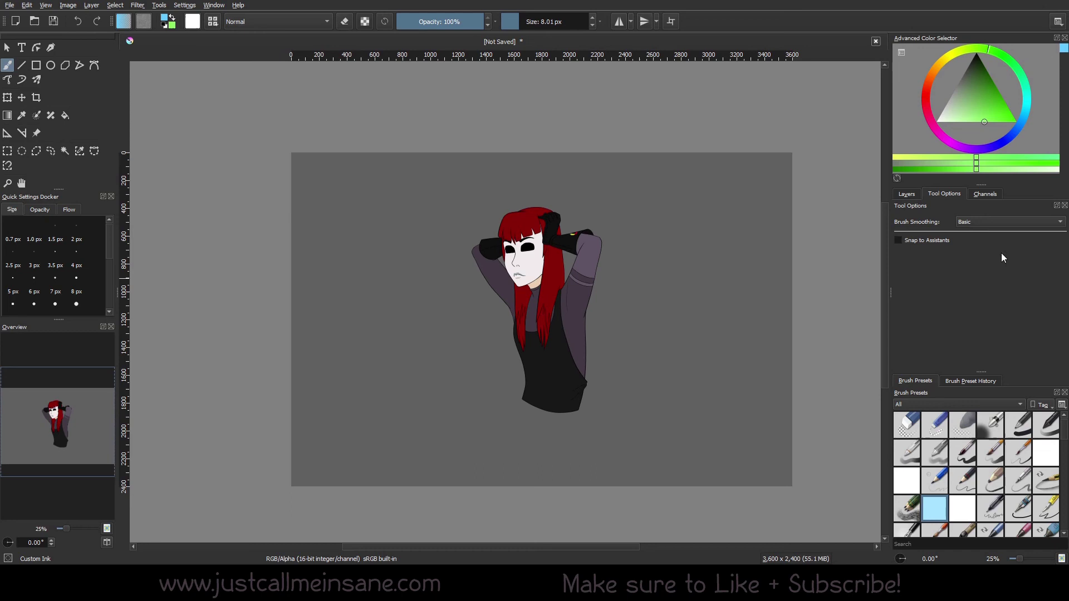
# Pick the Transform tool from the toolbox to show handles around the figure at 1763 × 1131 px.
pyautogui.click(8, 98)
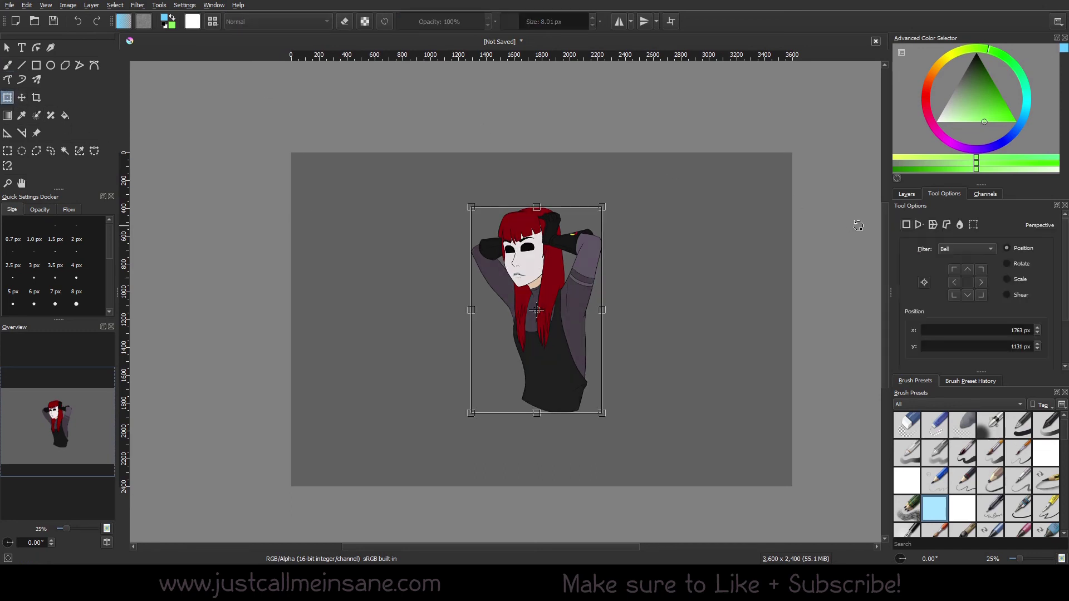